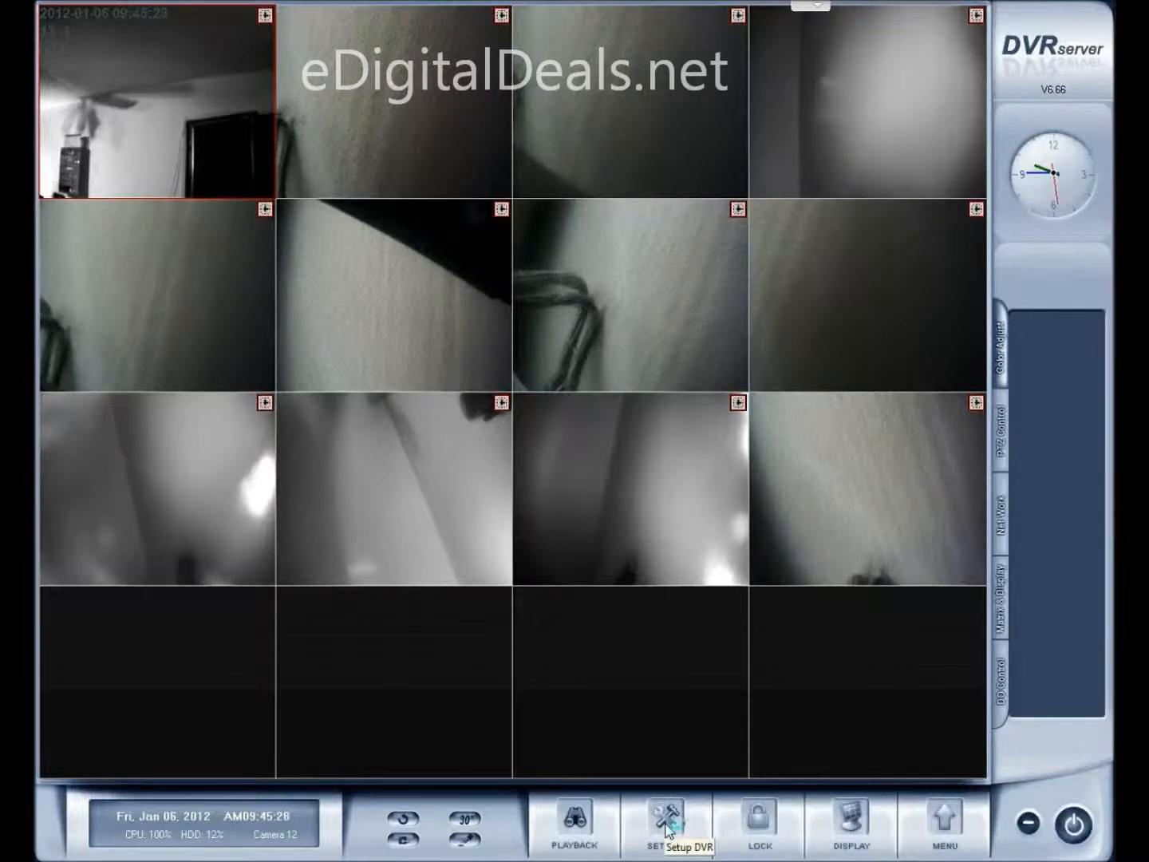
Open System Setup and switch to the Password tab showing the admin Manager account
left_click(667, 829)
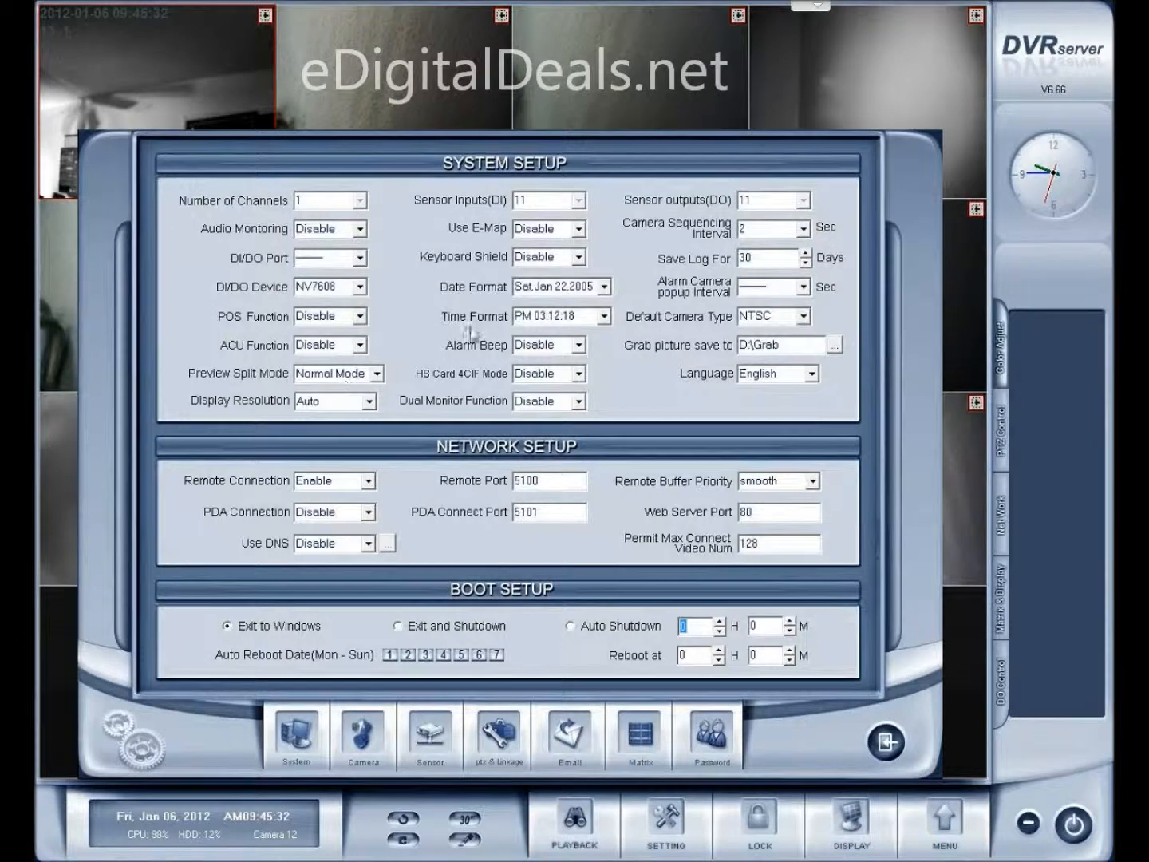
left_click(717, 742)
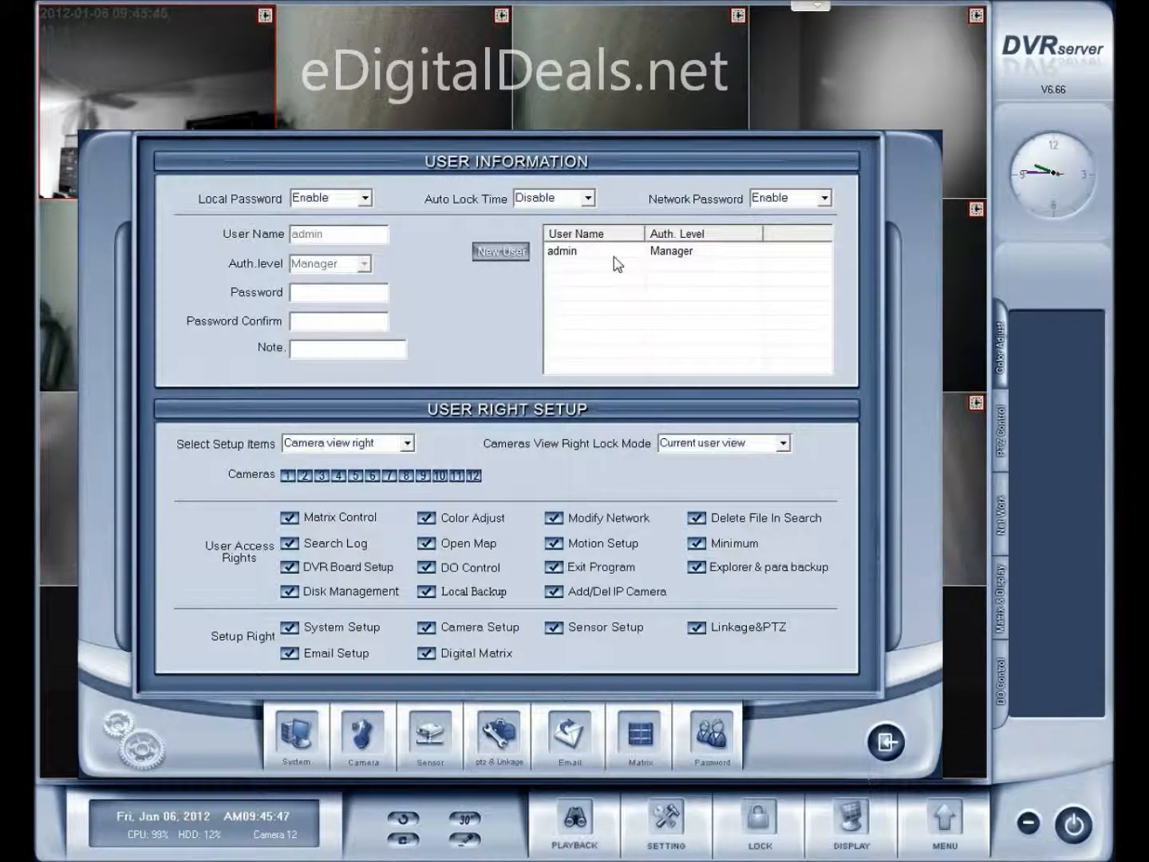
Create user 'guest' with a confirmed password and operator authority, then select its row
left_click(505, 251)
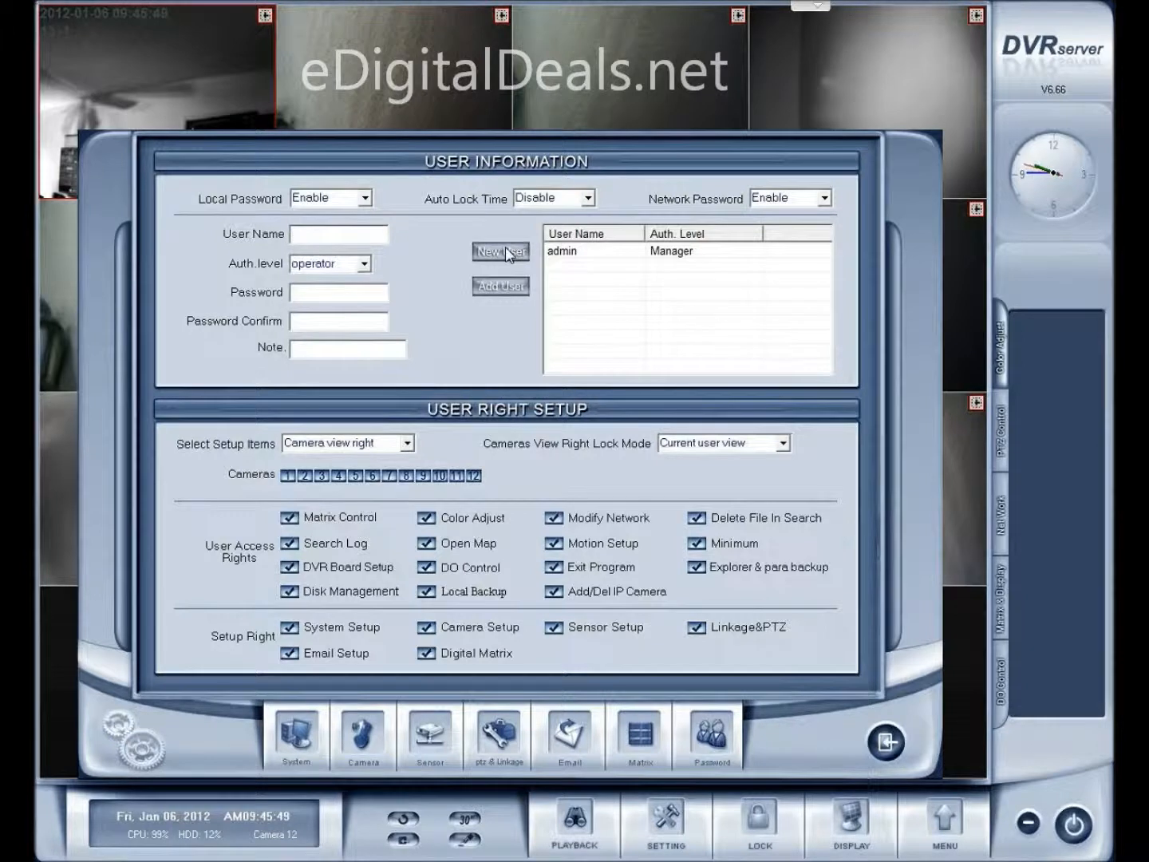
left_click(351, 237)
type("guest")
left_click(352, 296)
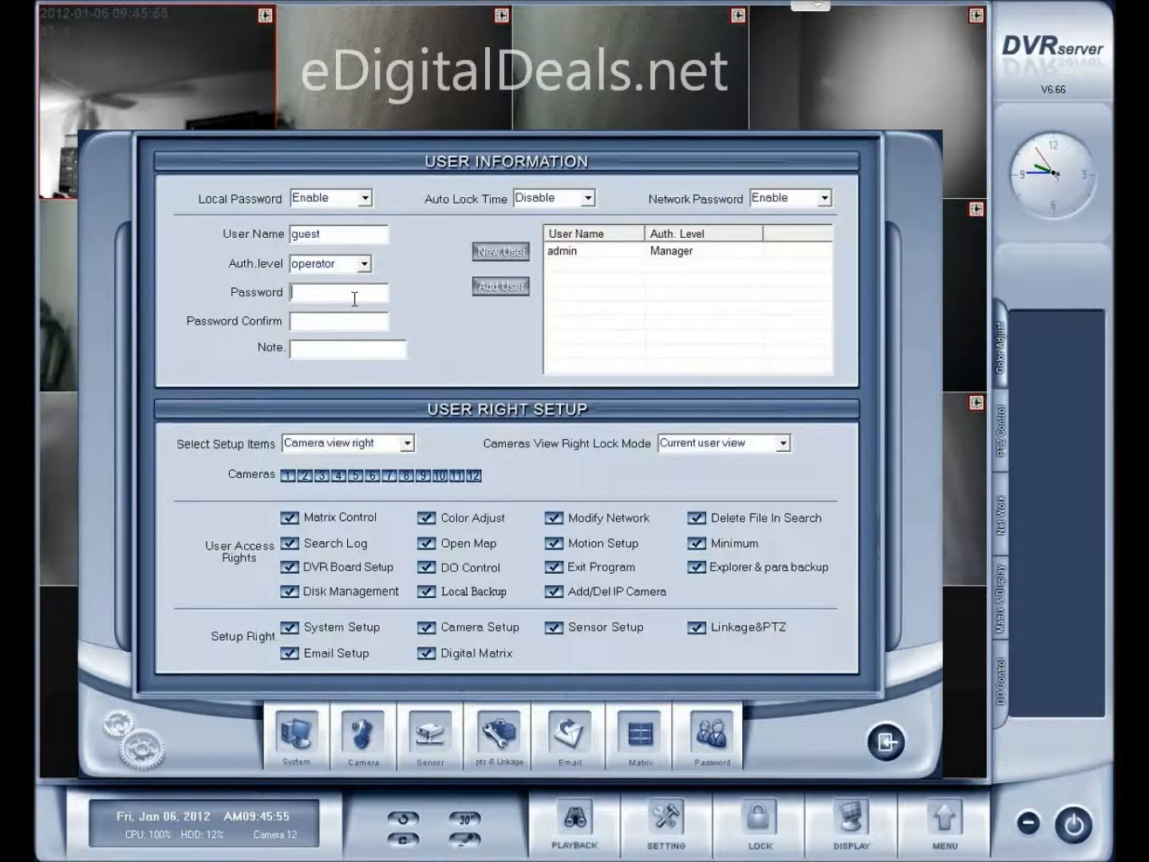
type("123")
left_click(335, 326)
type("123")
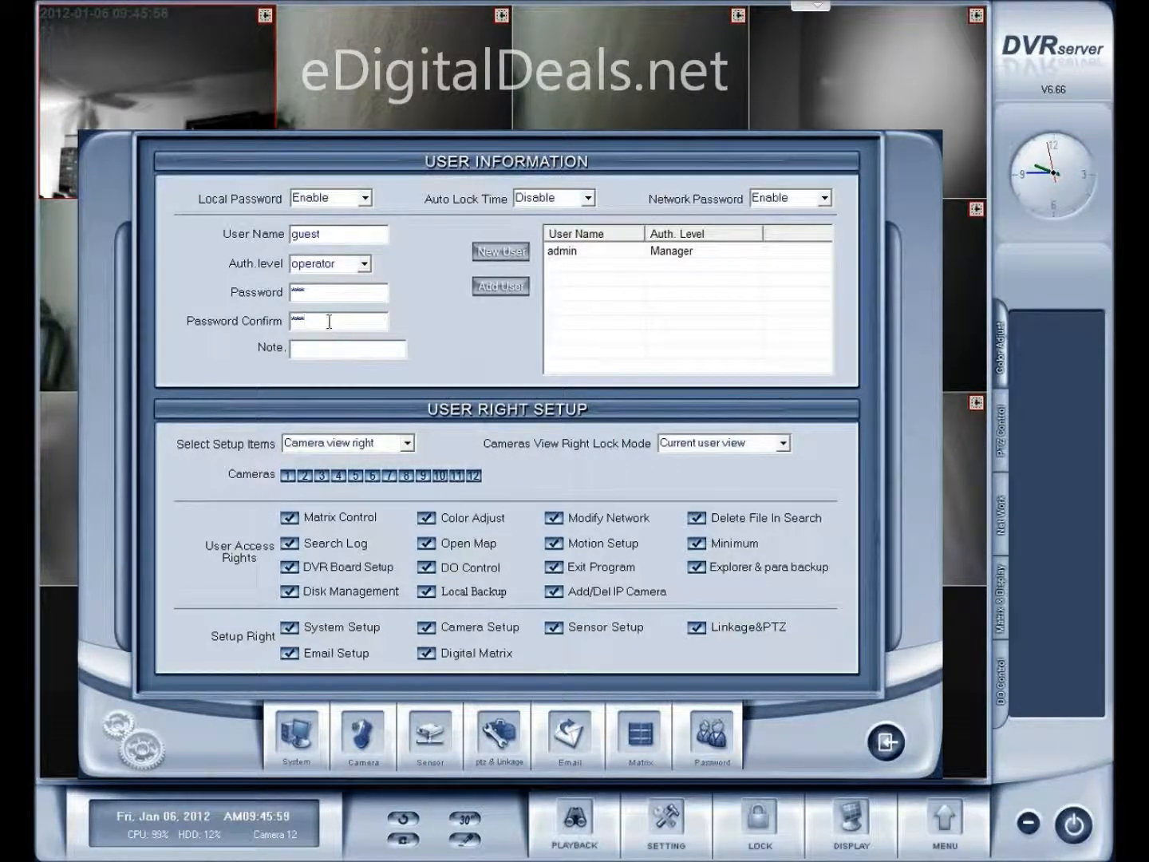
left_click(365, 267)
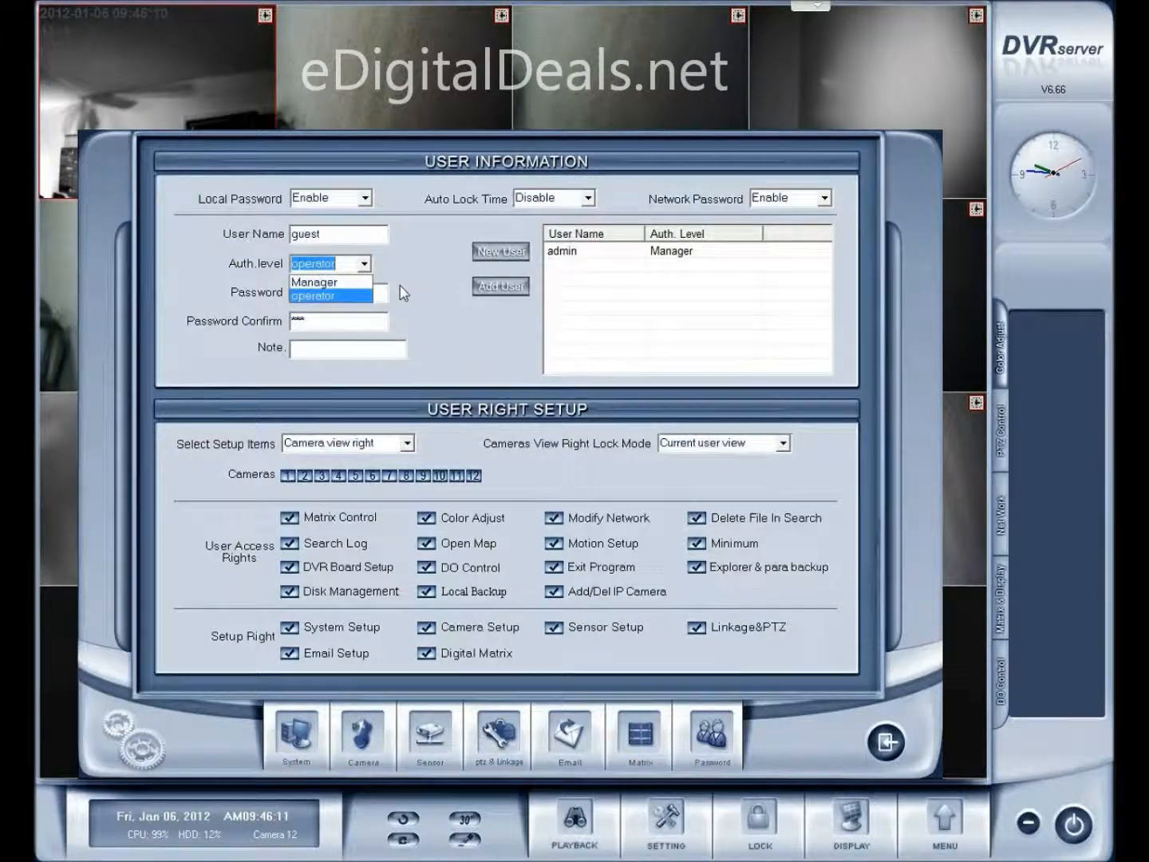
left_click(422, 269)
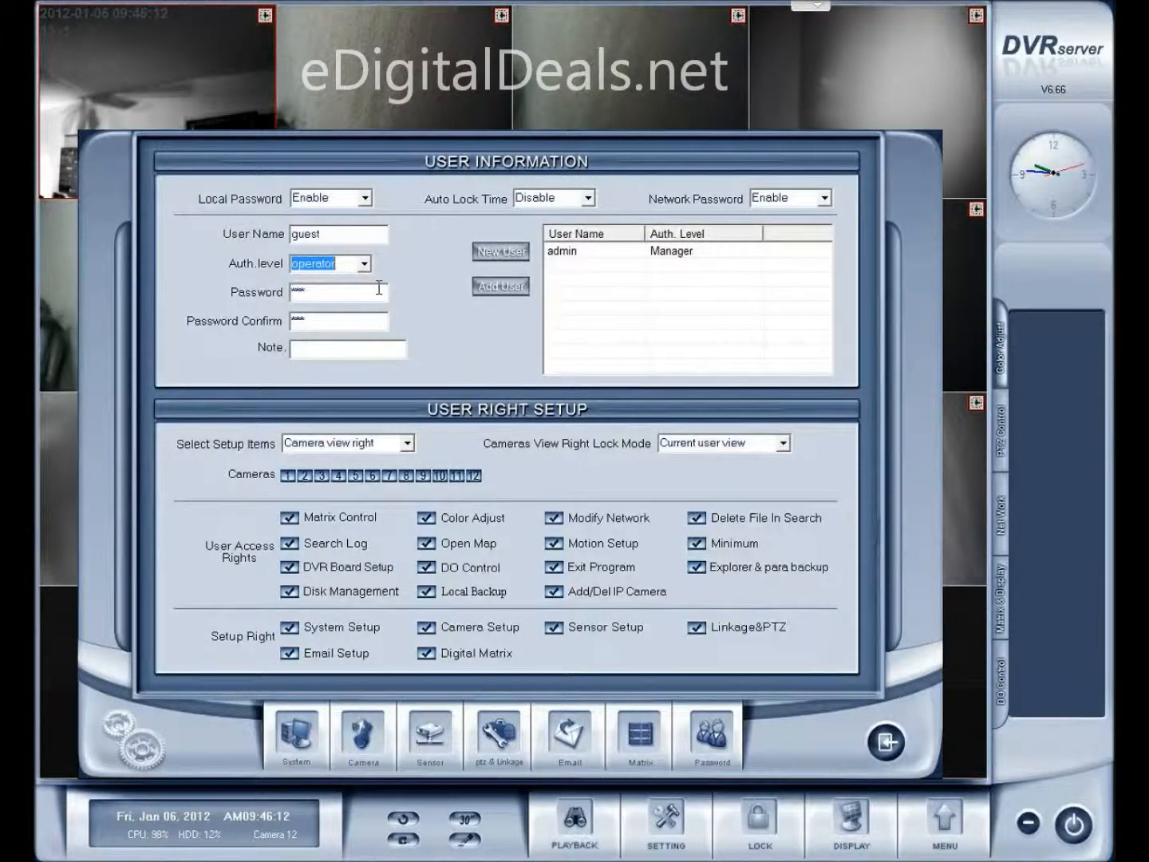
left_click(503, 291)
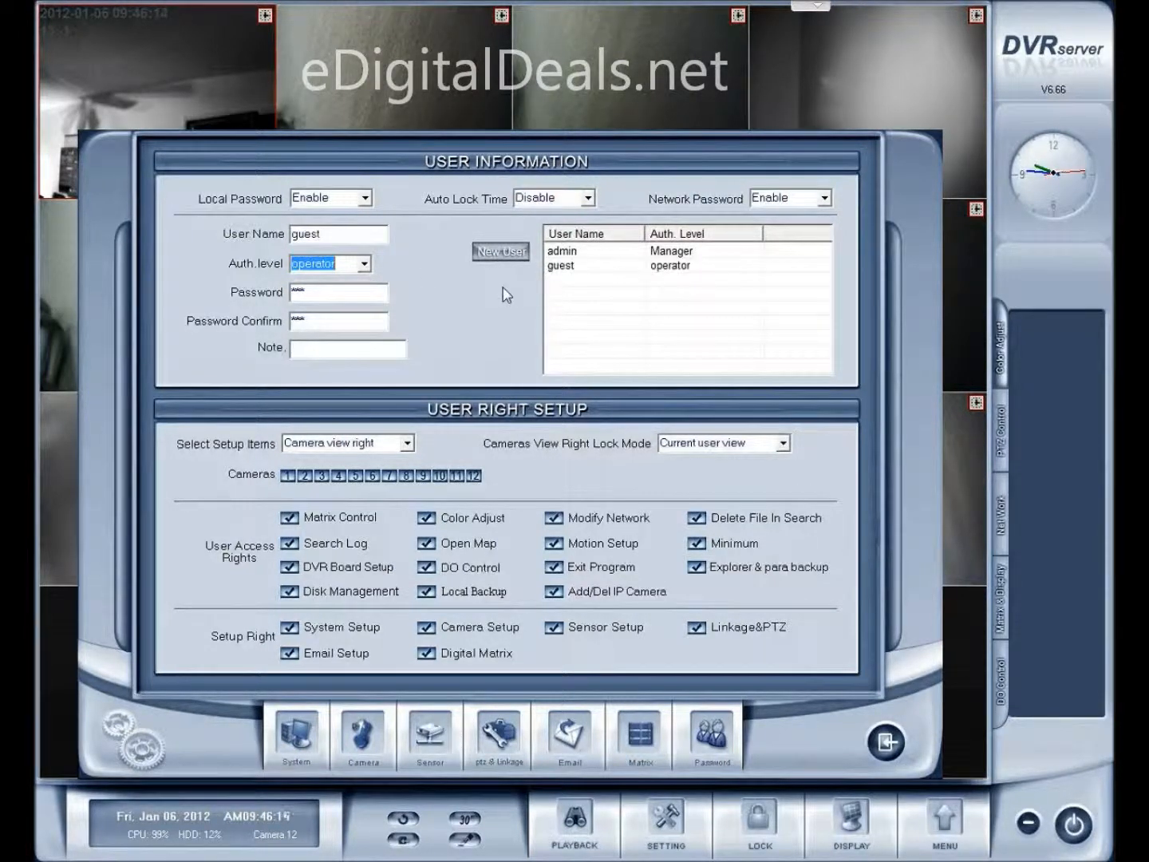
left_click(579, 268)
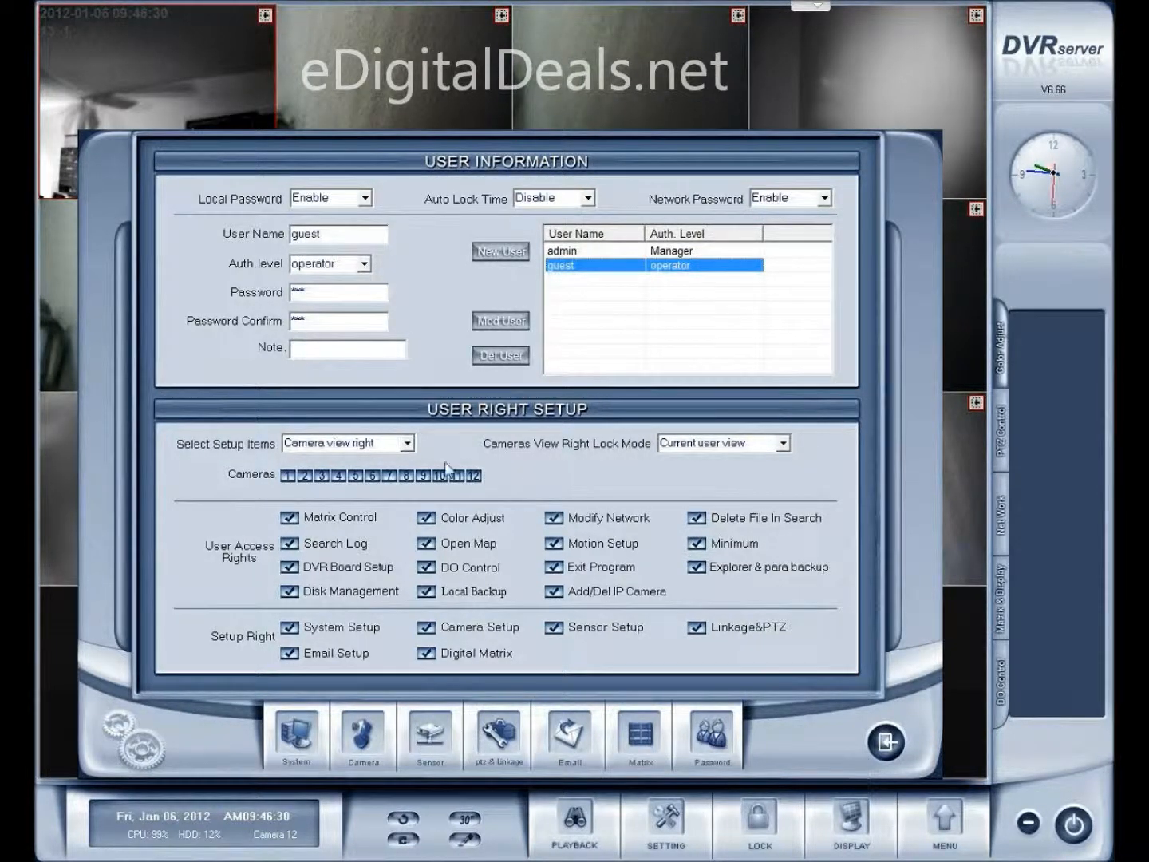
Under Camera playback right, deselect cameras 1 through 10 for the guest account
left_click(407, 444)
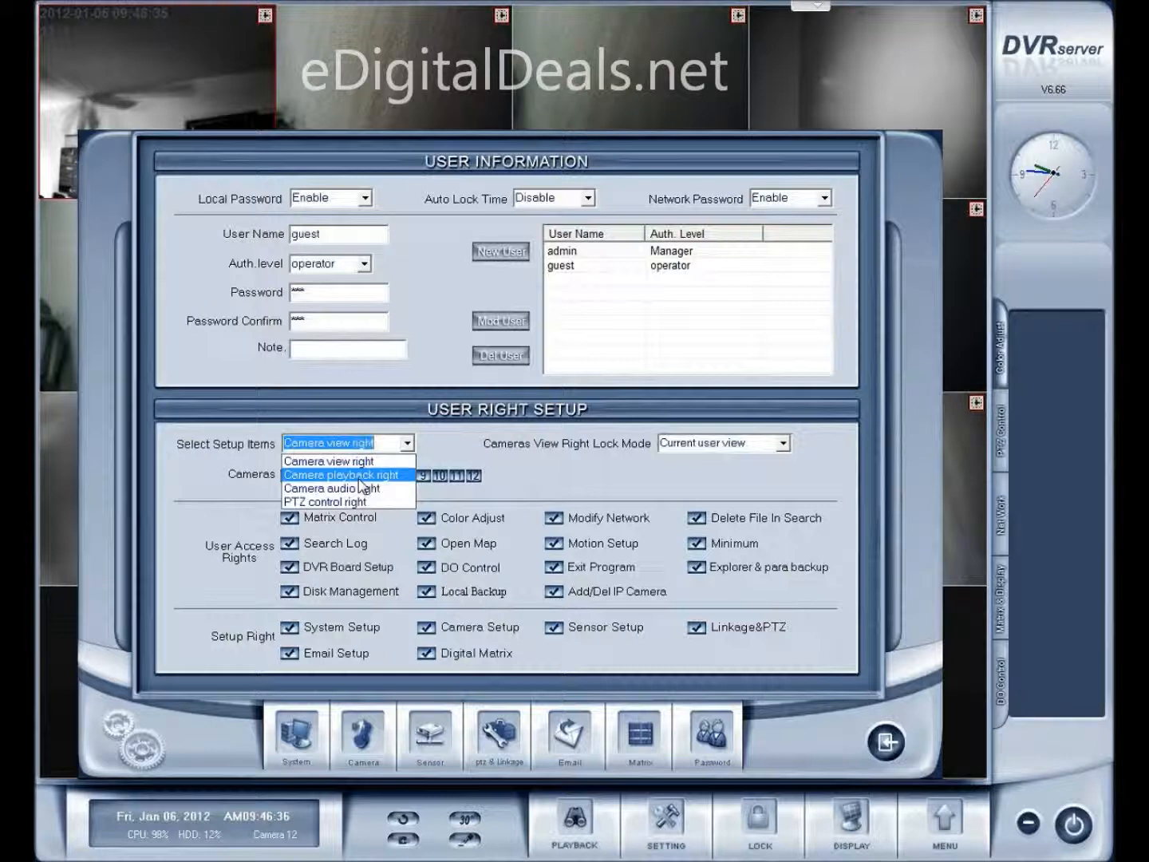
left_click(359, 478)
left_click(291, 477)
left_click(307, 478)
left_click(321, 478)
left_click(338, 477)
left_click(355, 476)
left_click(371, 477)
left_click(389, 477)
left_click(406, 476)
left_click(423, 476)
left_click(440, 476)
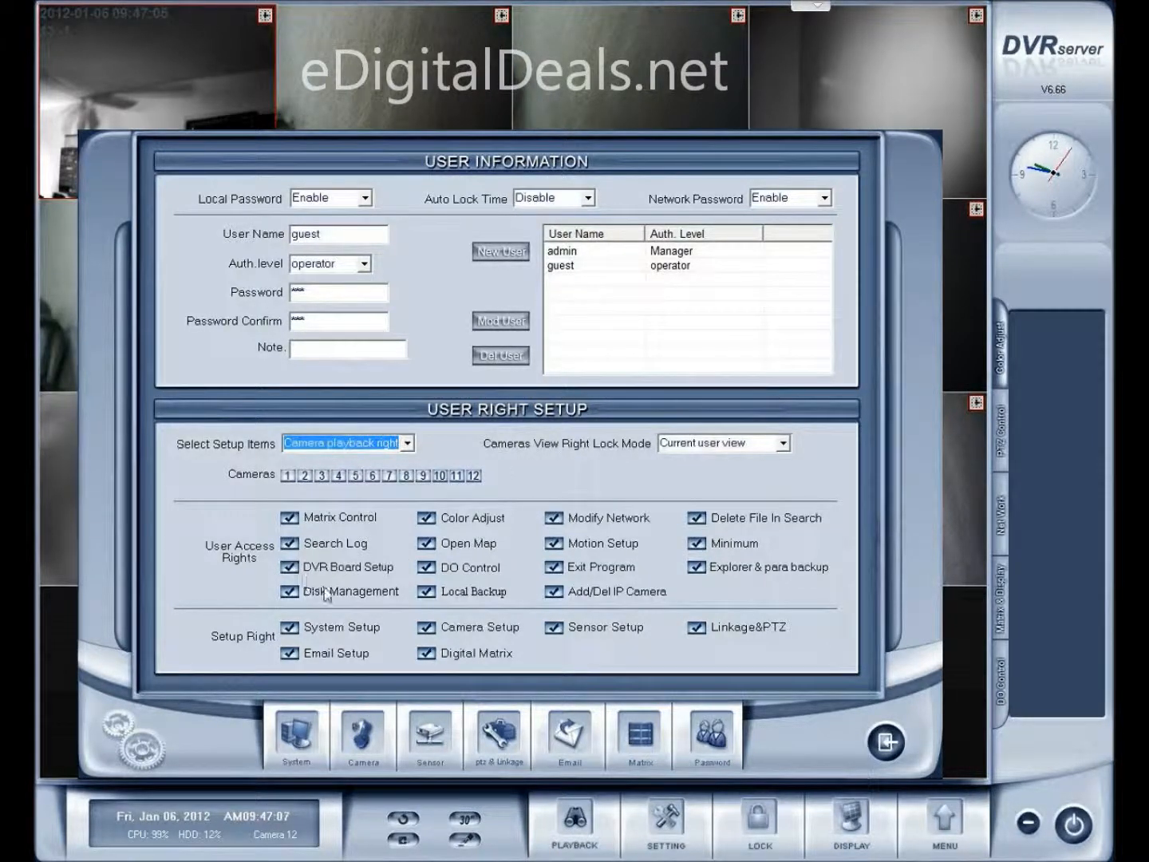
Uncheck guest's access rights: Matrix Control, Search Log, Disk Management, Local Backup, Exit Program, and others
left_click(291, 520)
left_click(291, 544)
left_click(291, 569)
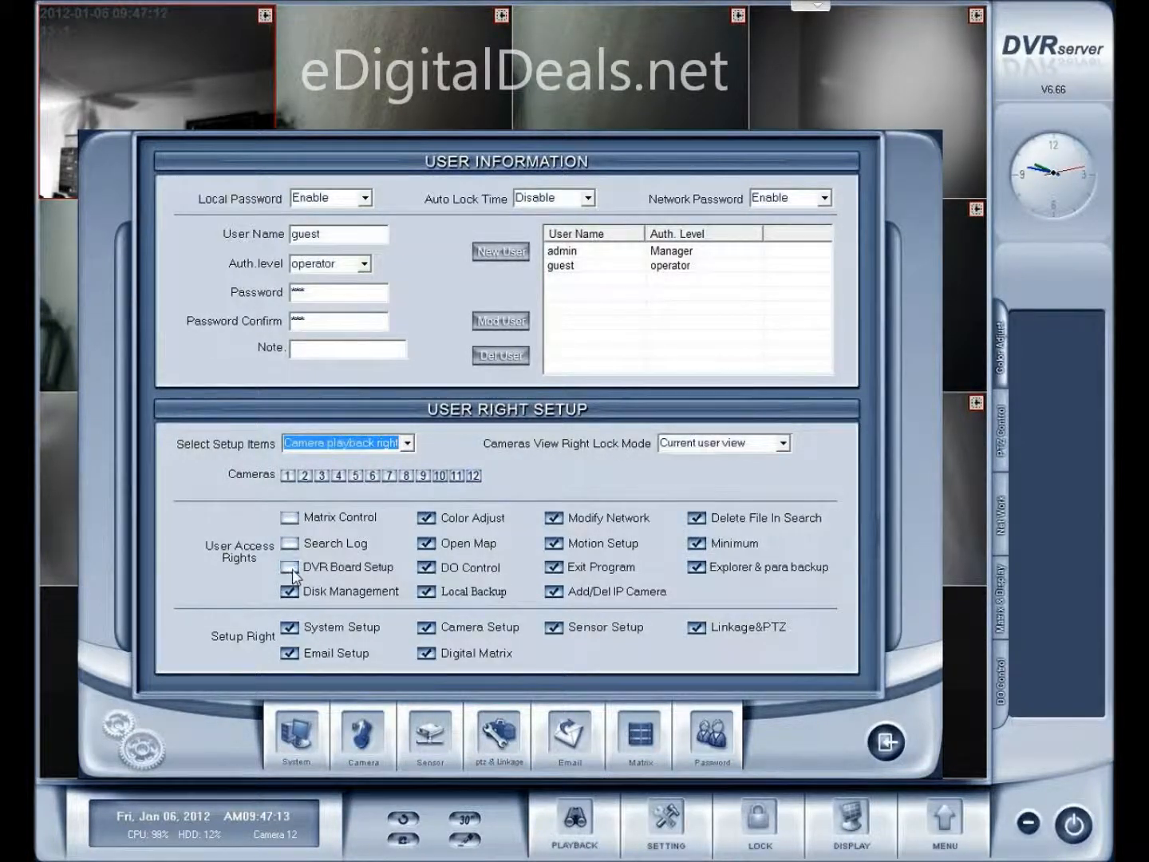
left_click(292, 593)
left_click(427, 519)
left_click(427, 544)
left_click(427, 568)
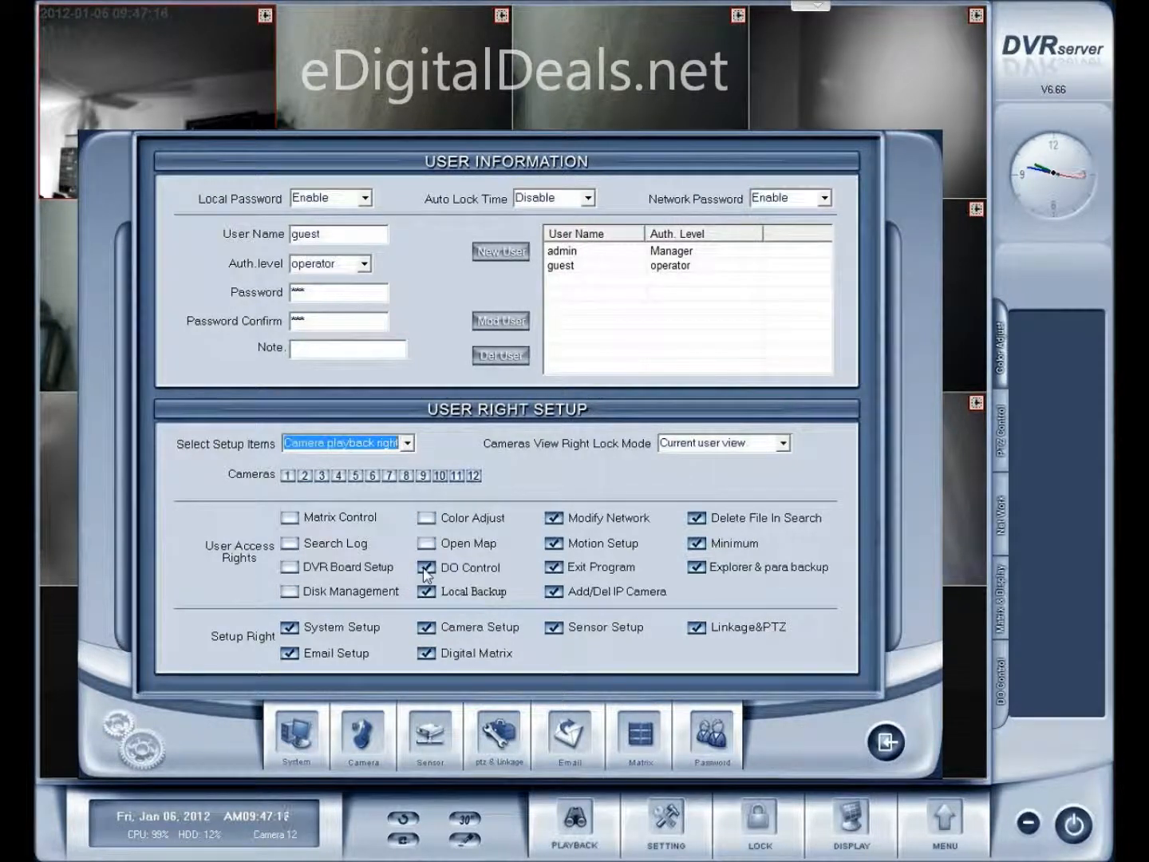
left_click(427, 592)
left_click(554, 518)
left_click(554, 543)
left_click(555, 567)
left_click(553, 592)
left_click(697, 519)
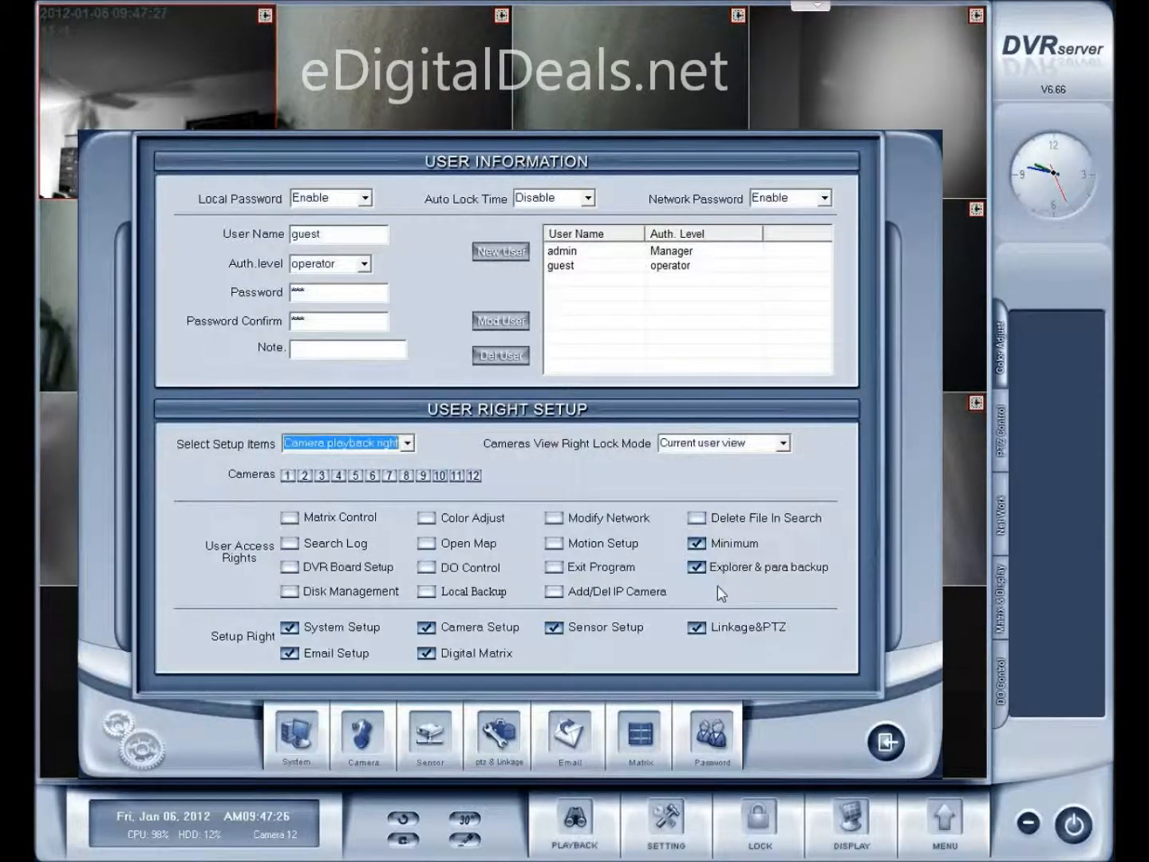
left_click(696, 568)
Uncheck guest's Linkage&PTZ, Sensor, Camera, Digital Matrix, Email and System setup rights
left_click(695, 627)
left_click(554, 628)
left_click(428, 627)
left_click(428, 653)
left_click(292, 655)
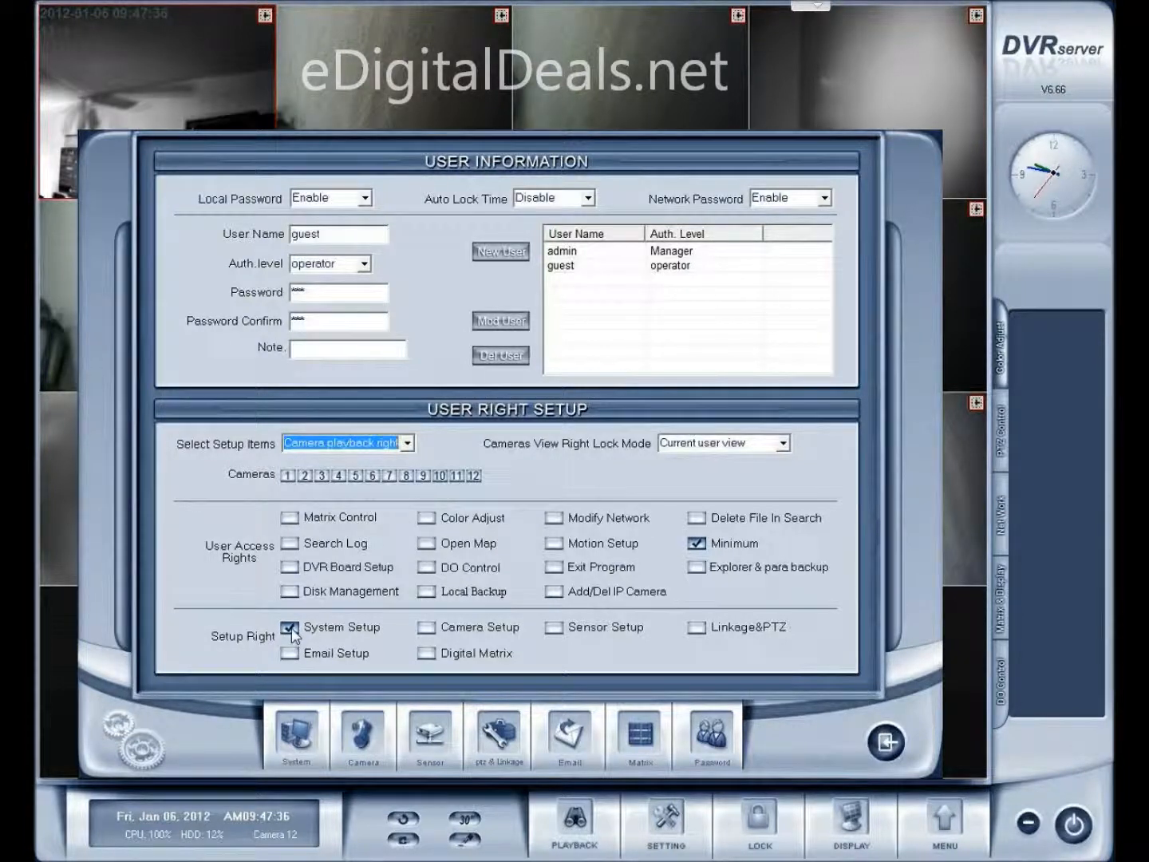
left_click(290, 628)
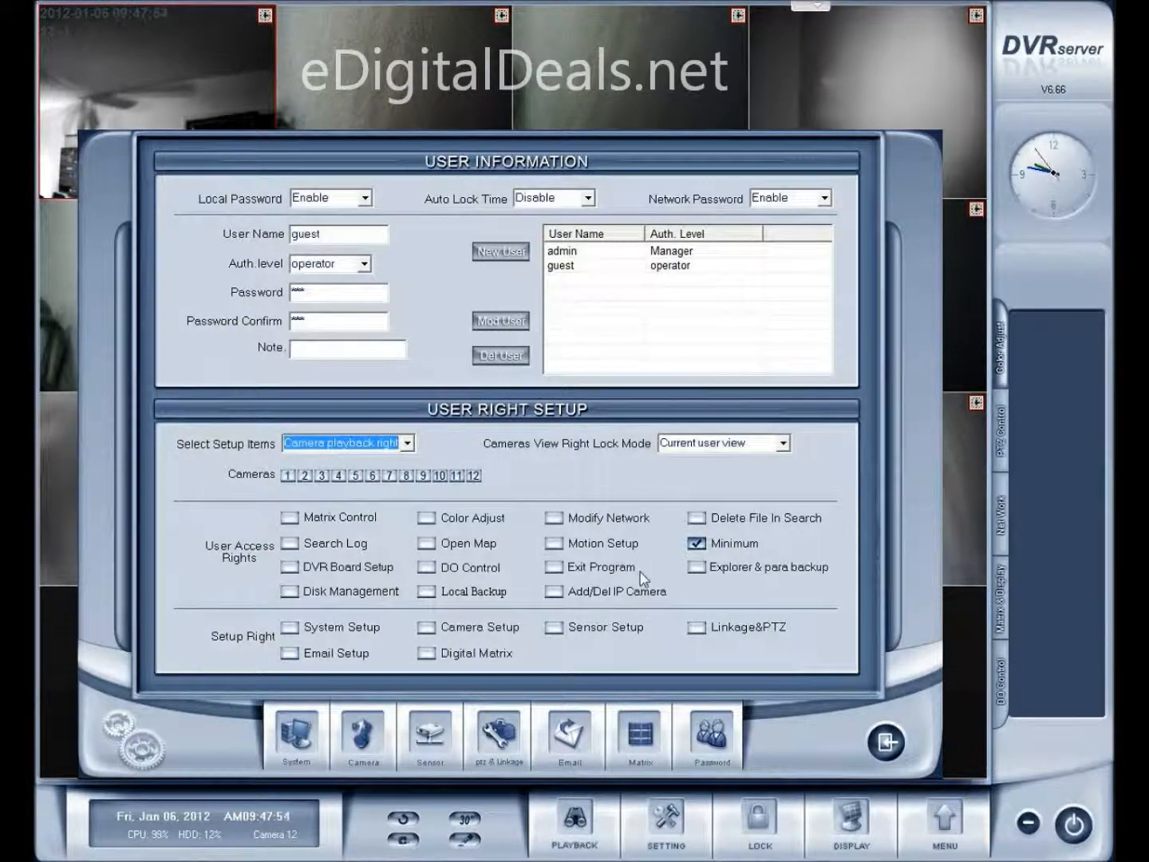
Save the guest account changes with Save & Return and confirm Yes
left_click(885, 743)
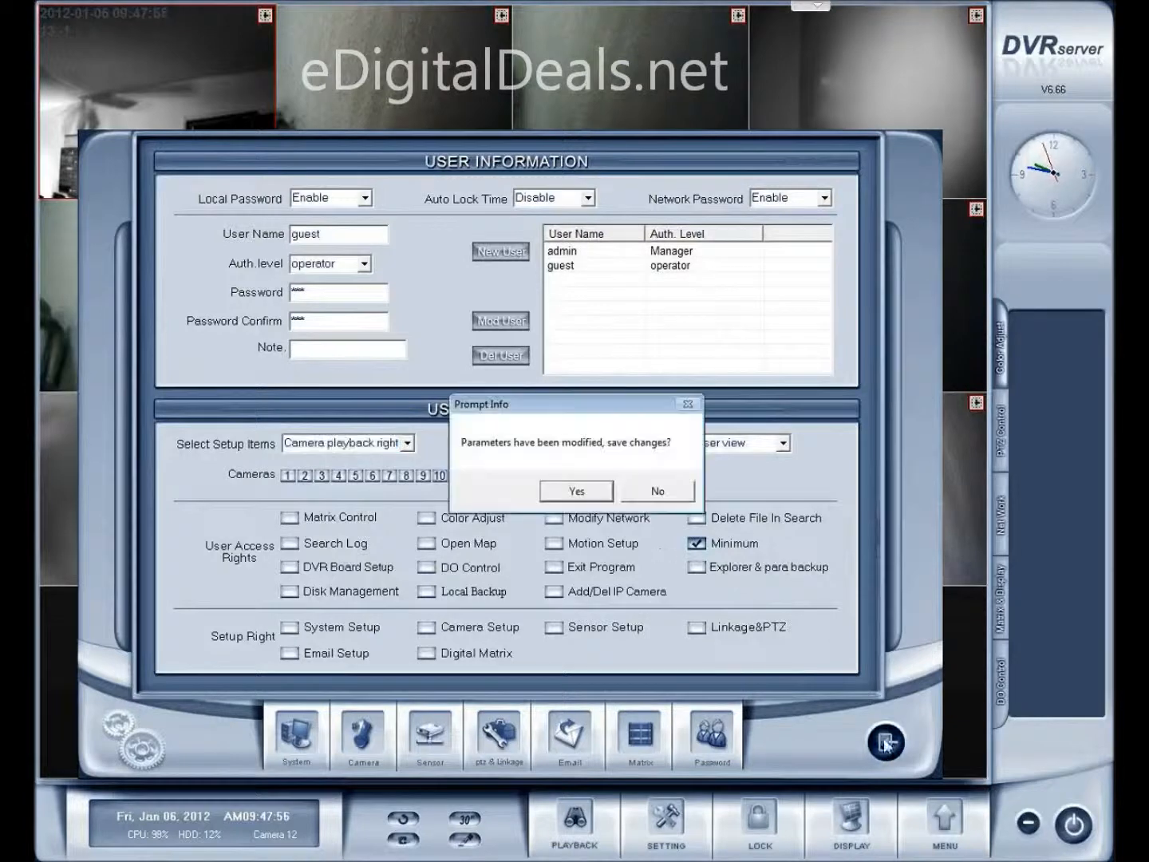
left_click(577, 490)
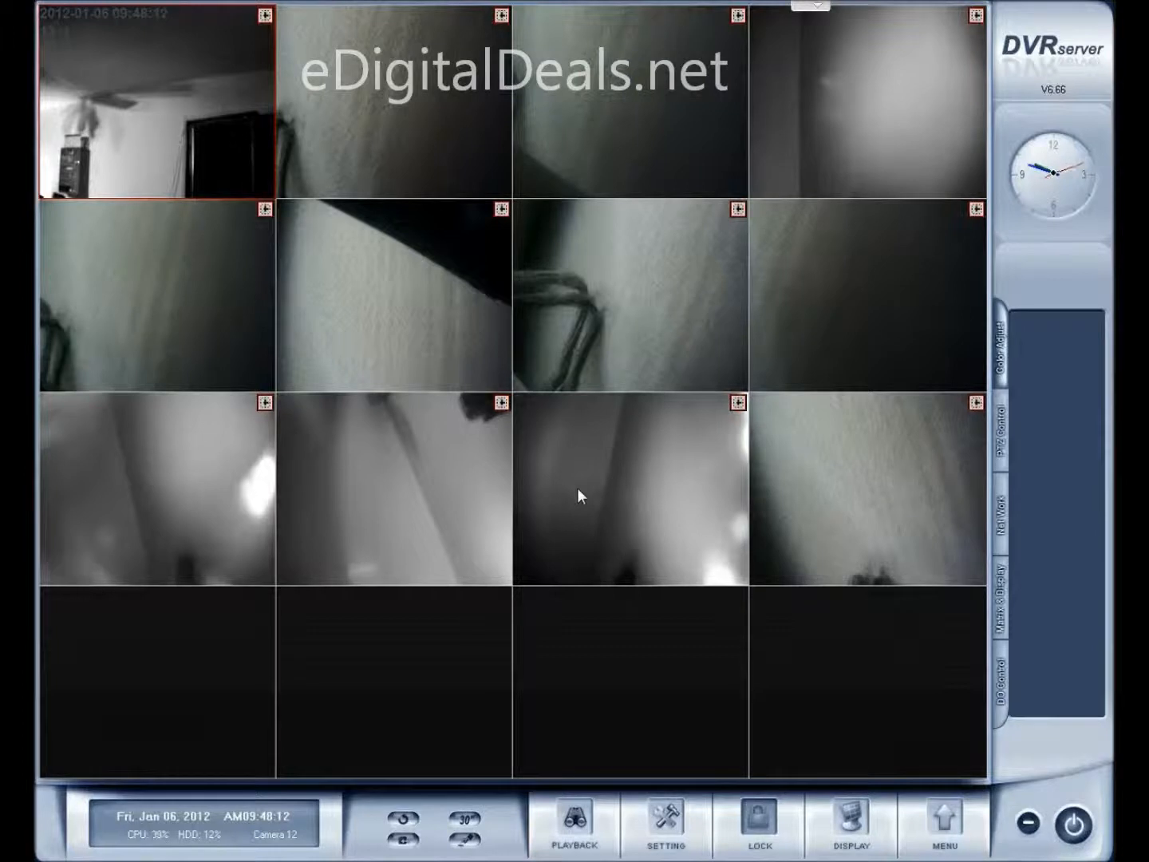
Lock the DVR and log back in with user ID admin
left_click(759, 821)
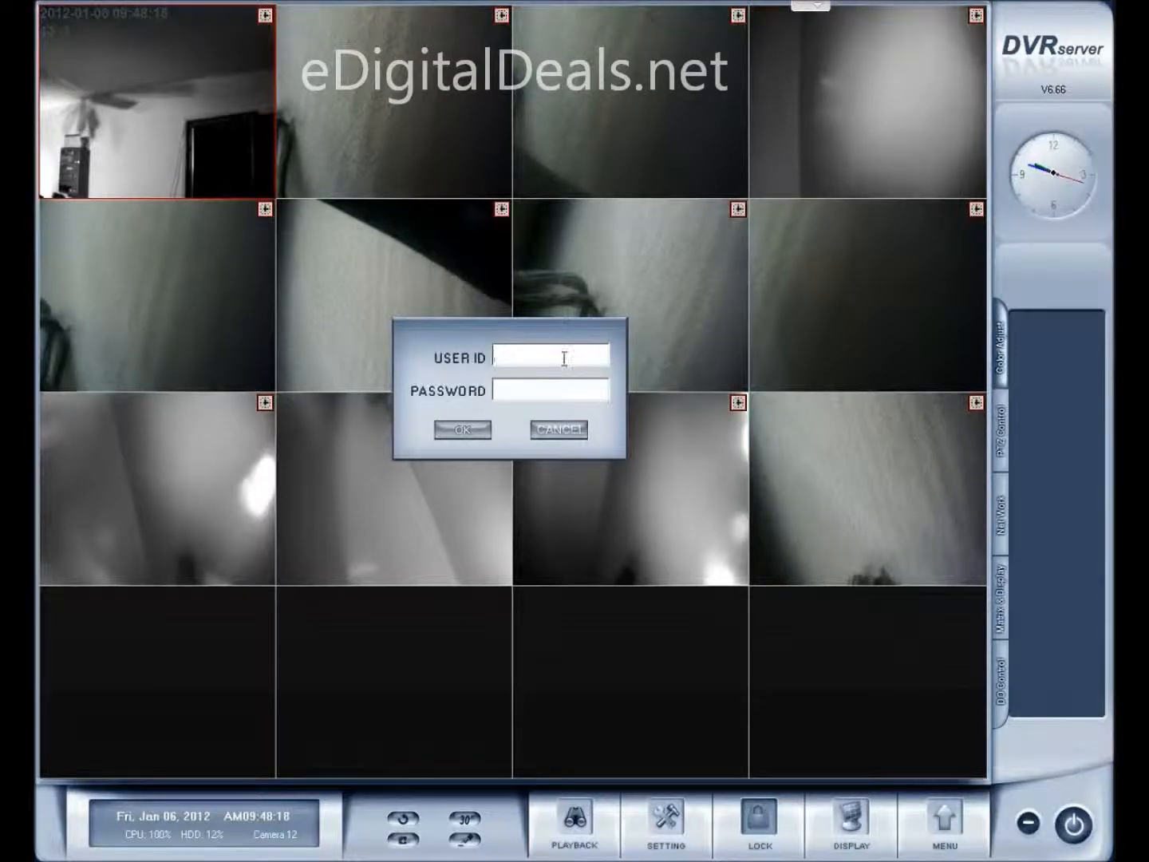
type("admin")
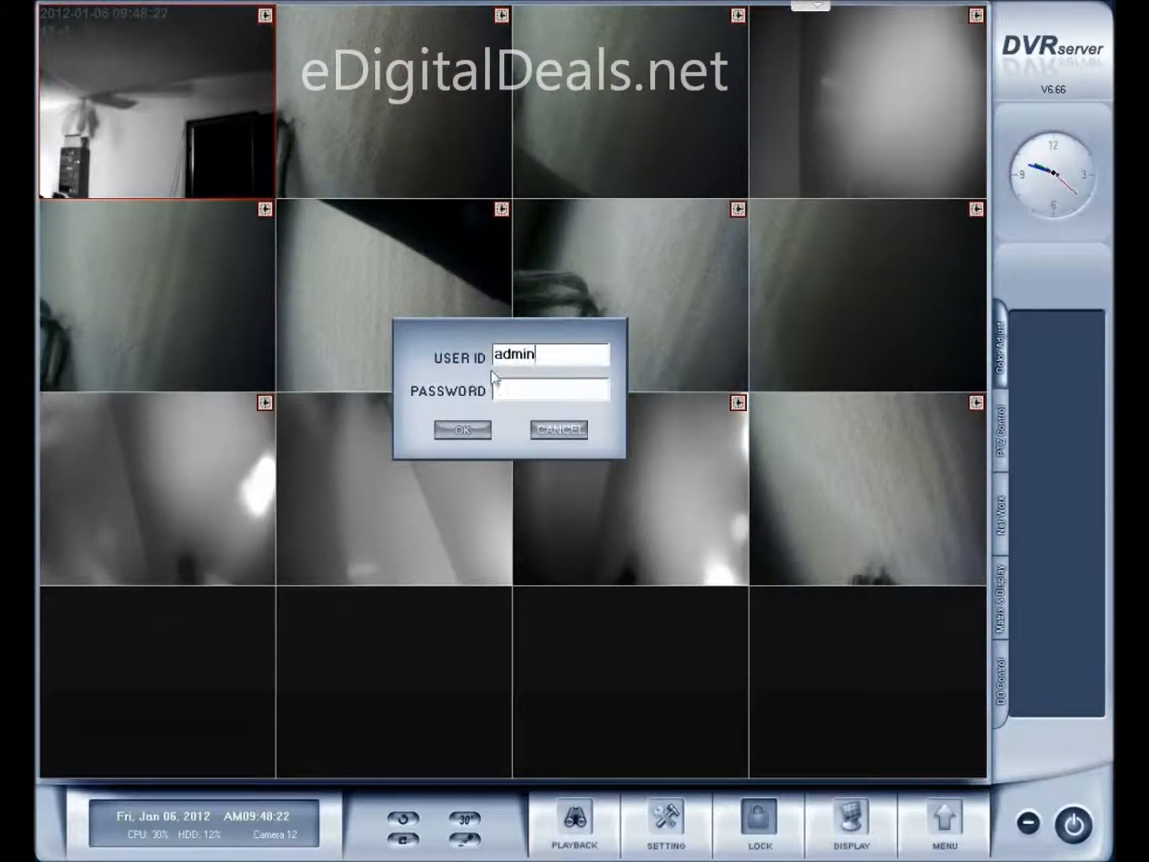
left_click(465, 429)
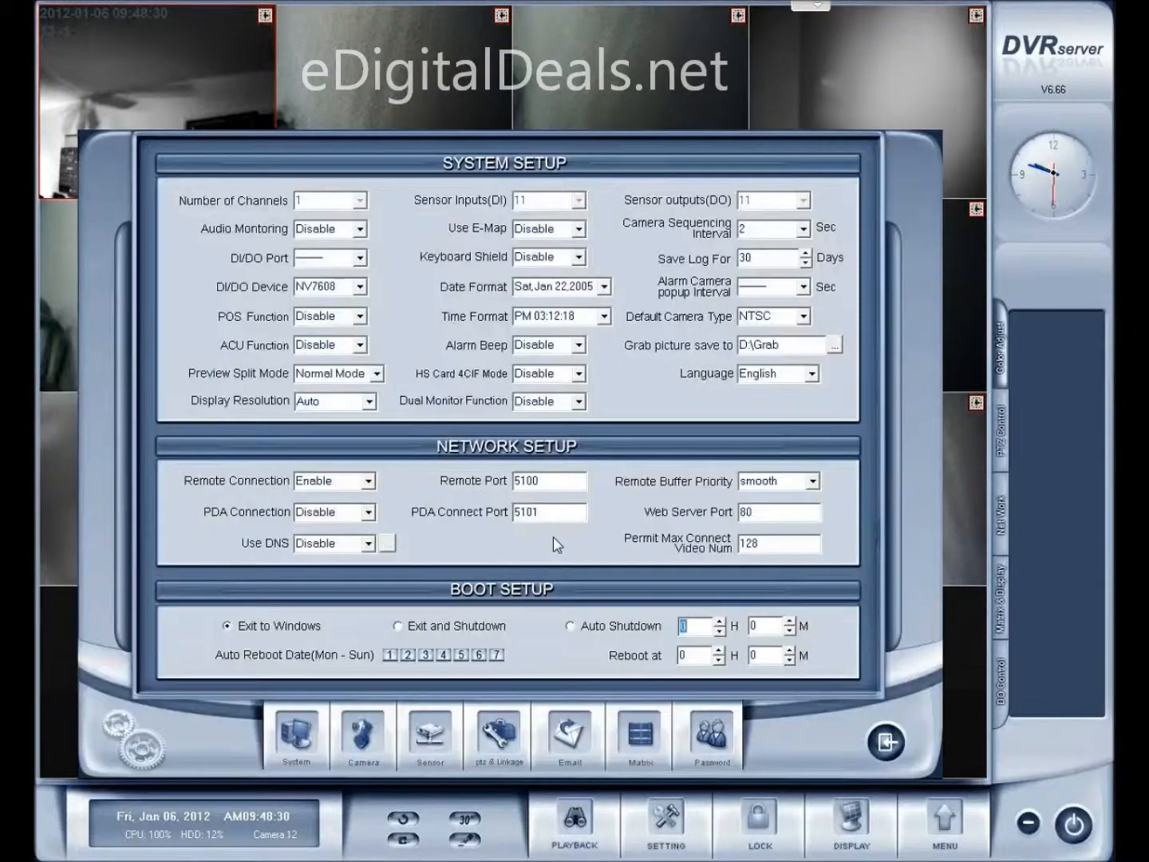
Switch to the Password tab listing admin as Manager and guest as operator
left_click(712, 733)
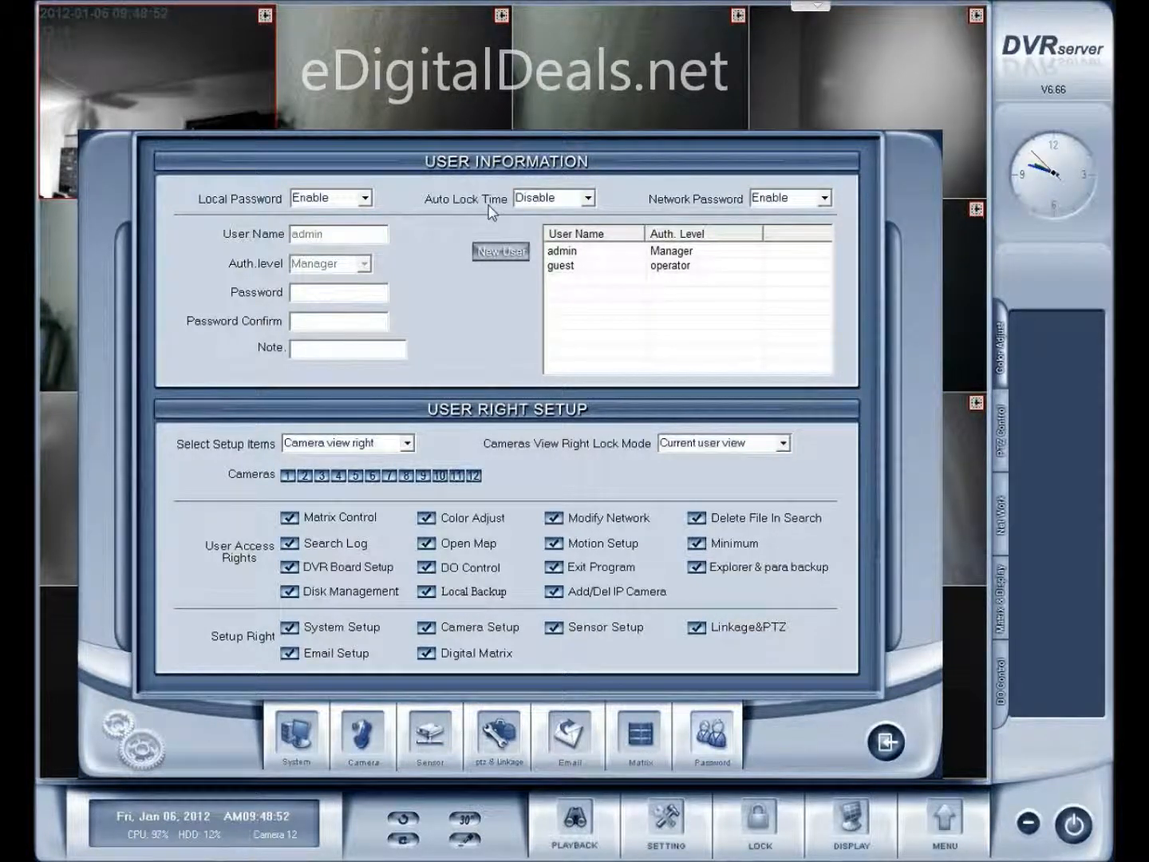
Set Auto Lock Time to 3 minutes and save with Save & Return, confirming Yes
left_click(589, 198)
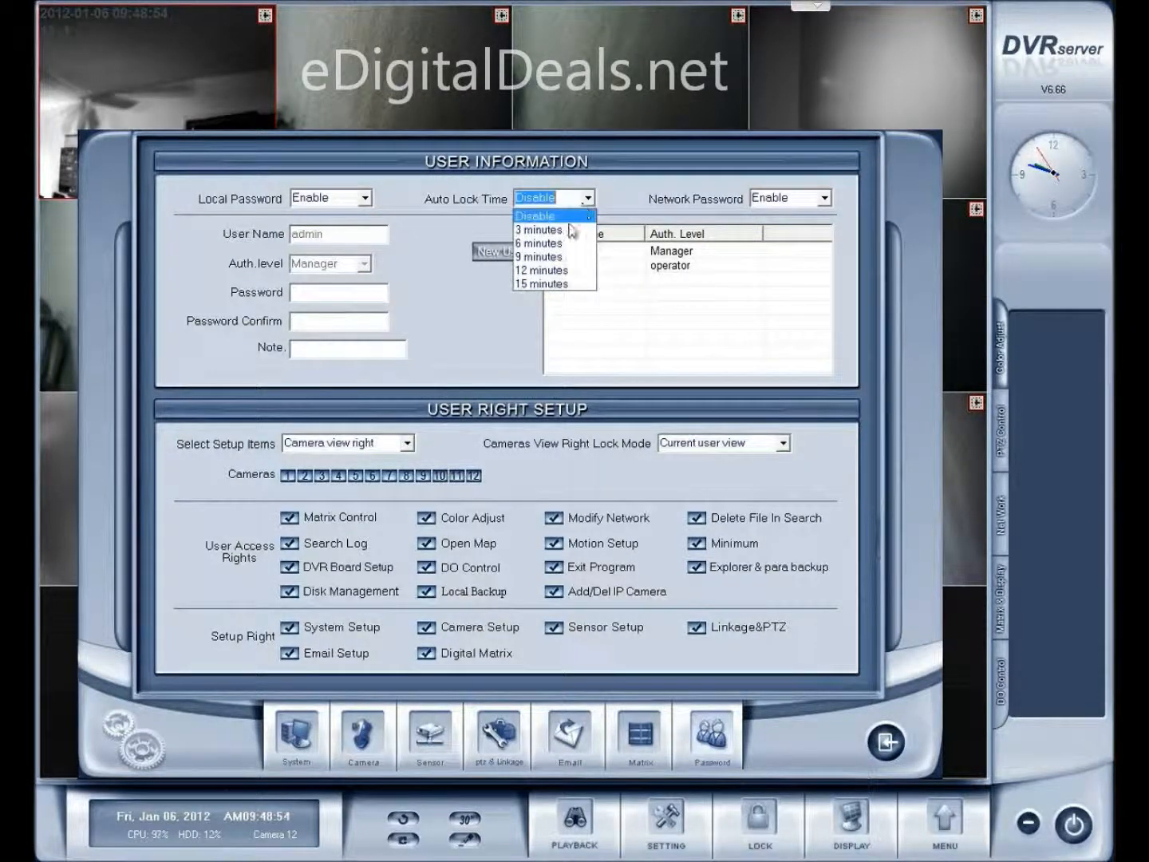
left_click(569, 229)
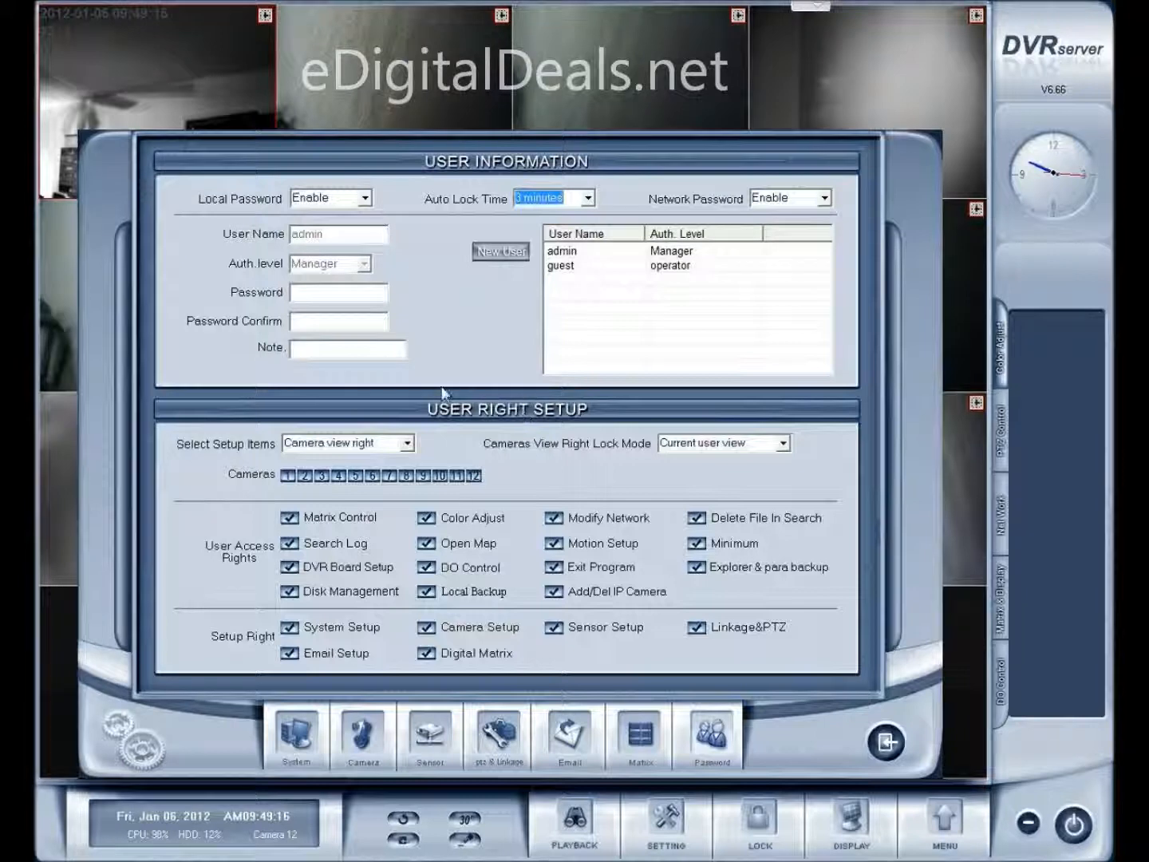
left_click(887, 744)
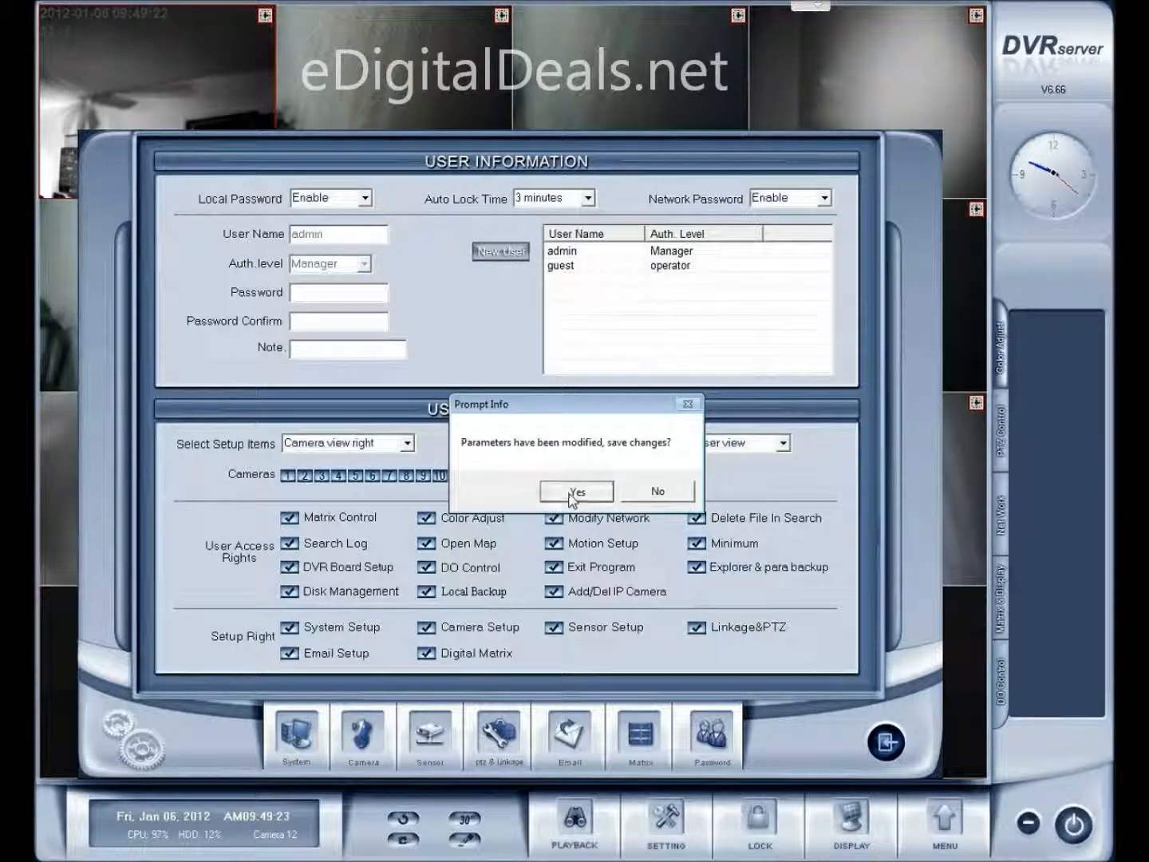
left_click(570, 493)
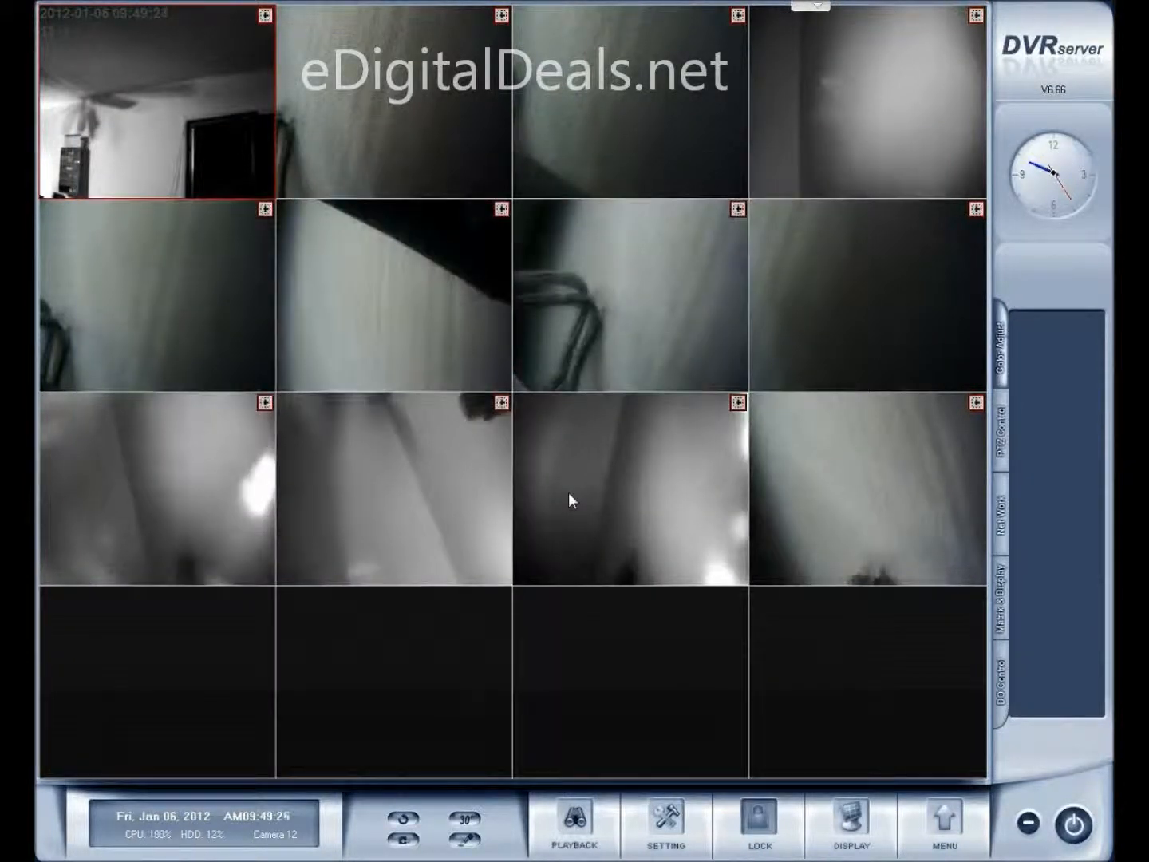